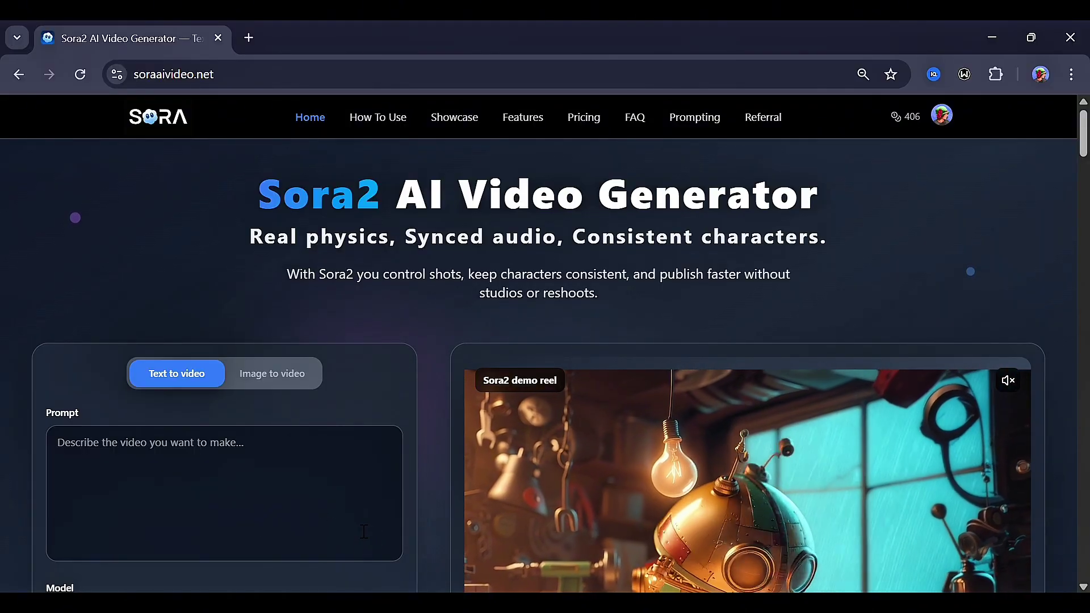
Scroll through the How To Use, Showcase and Key Features sections, then back up to the generator form
scroll(354, 529, "down", 5)
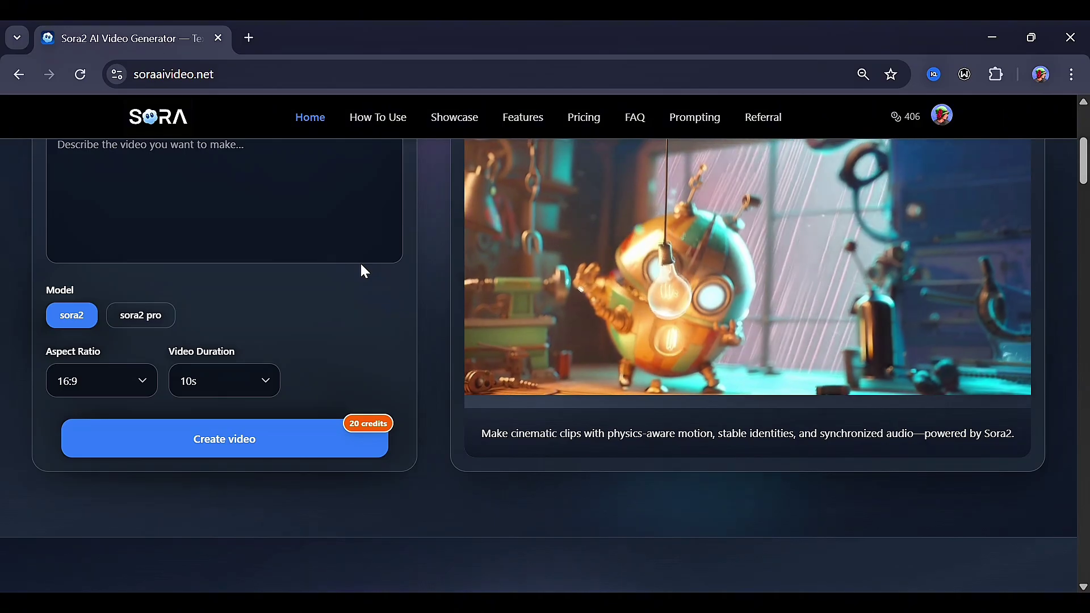
scroll(362, 264, "down", 1)
scroll(361, 266, "down", 5)
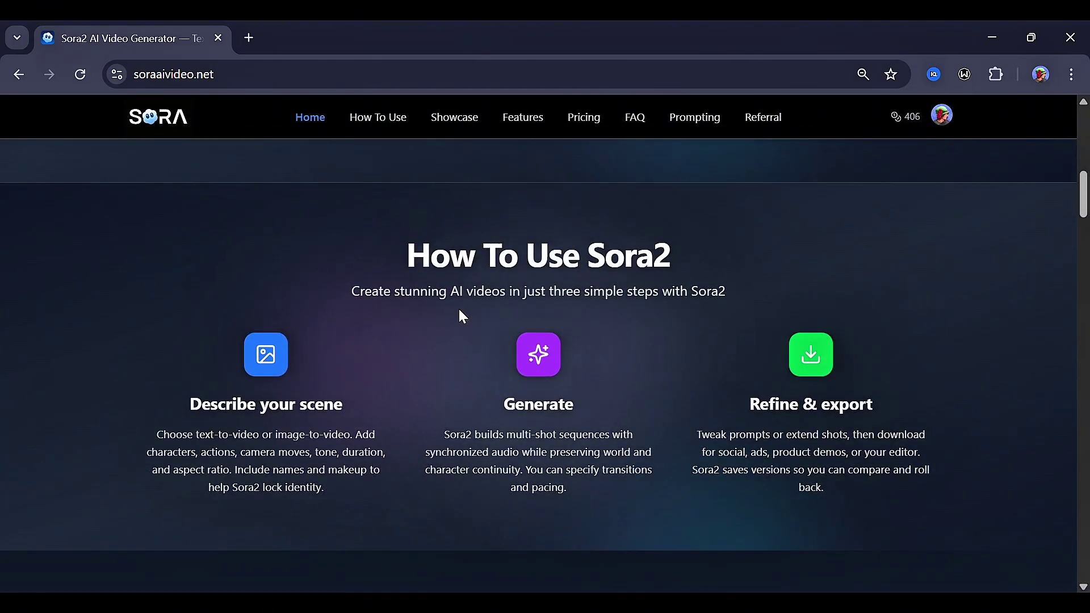
scroll(465, 372, "down", 7)
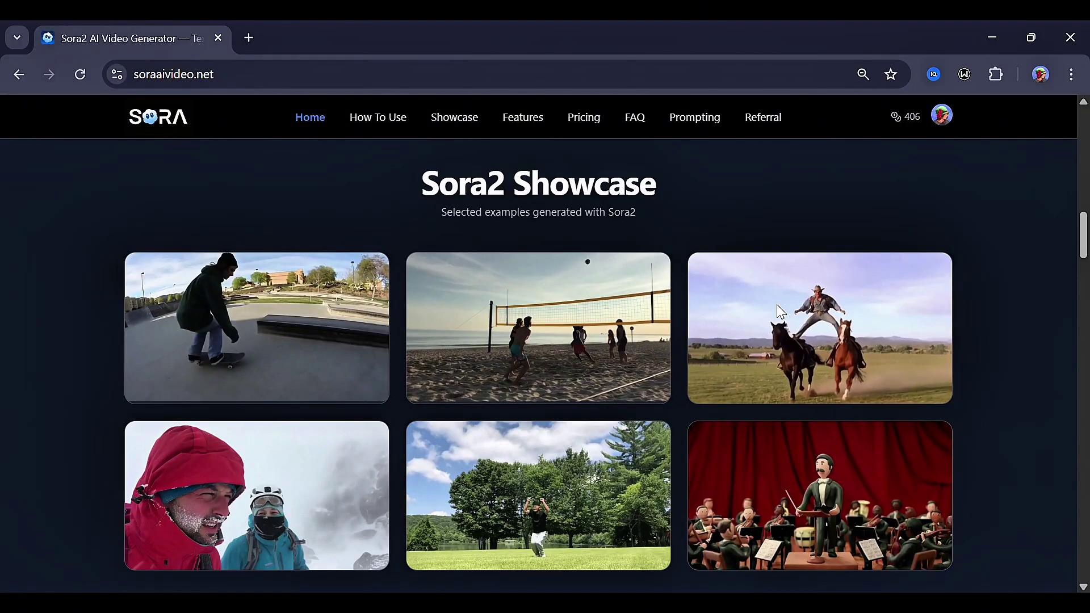
scroll(429, 420, "down", 10)
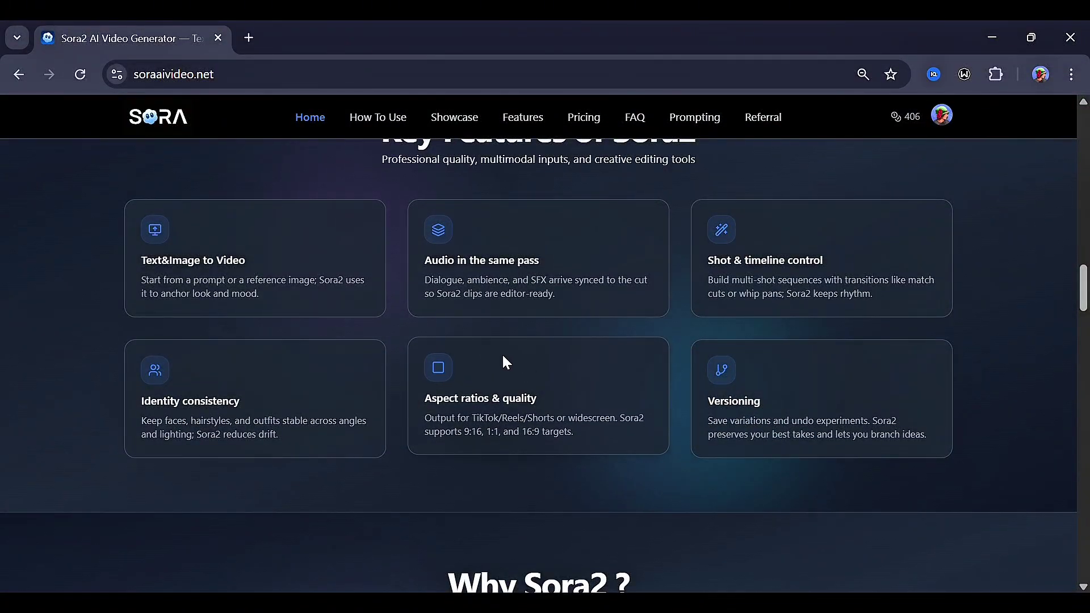
scroll(503, 358, "down", 10)
scroll(504, 358, "up", 20)
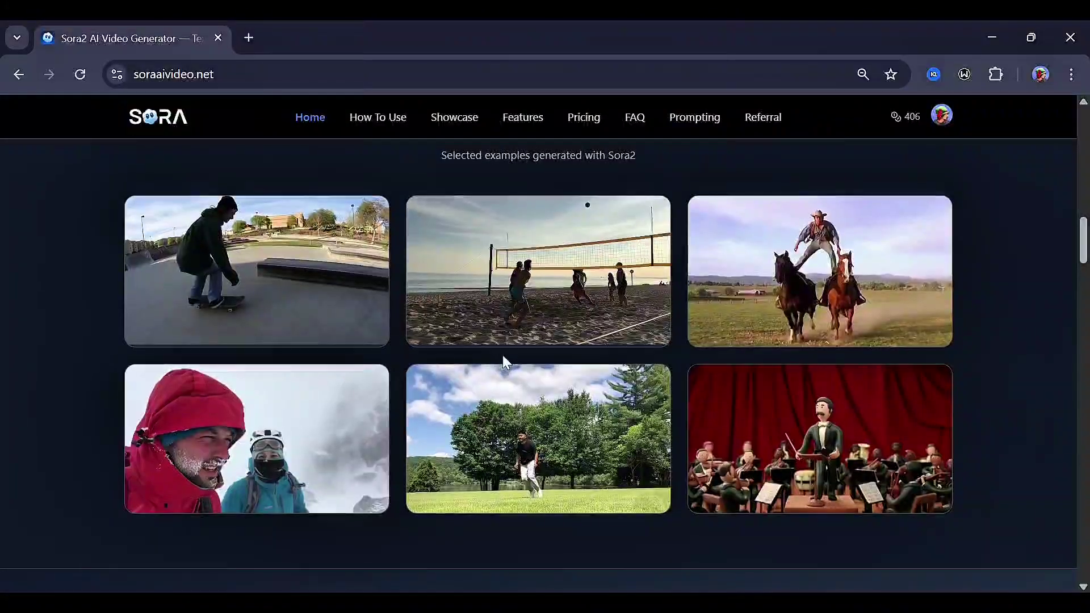
scroll(502, 356, "up", 15)
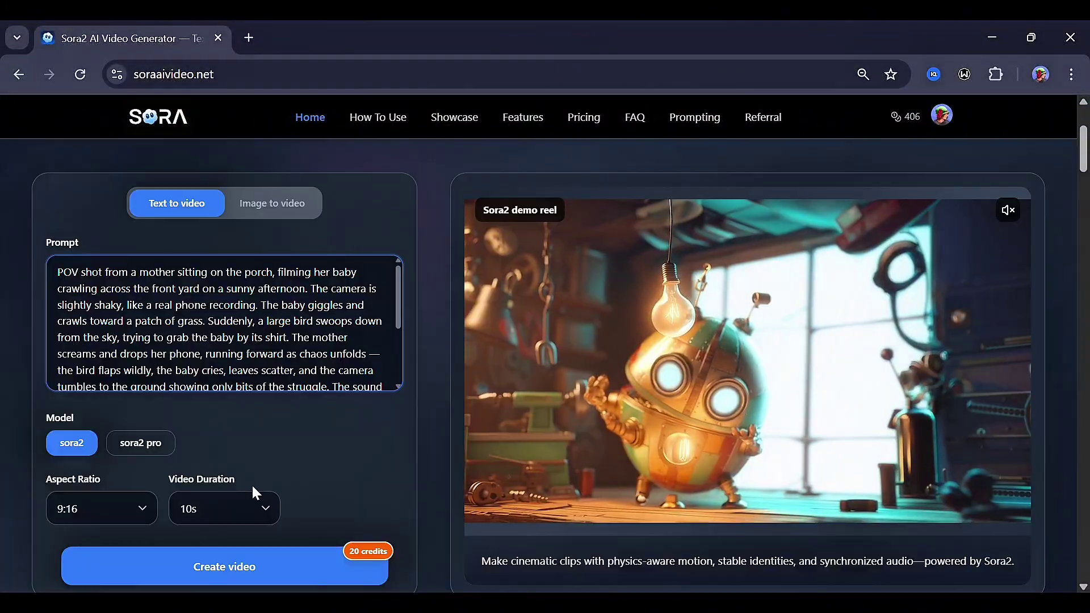
Set the aspect ratio to 16:9 and select the sora2 pro model
left_click(126, 513)
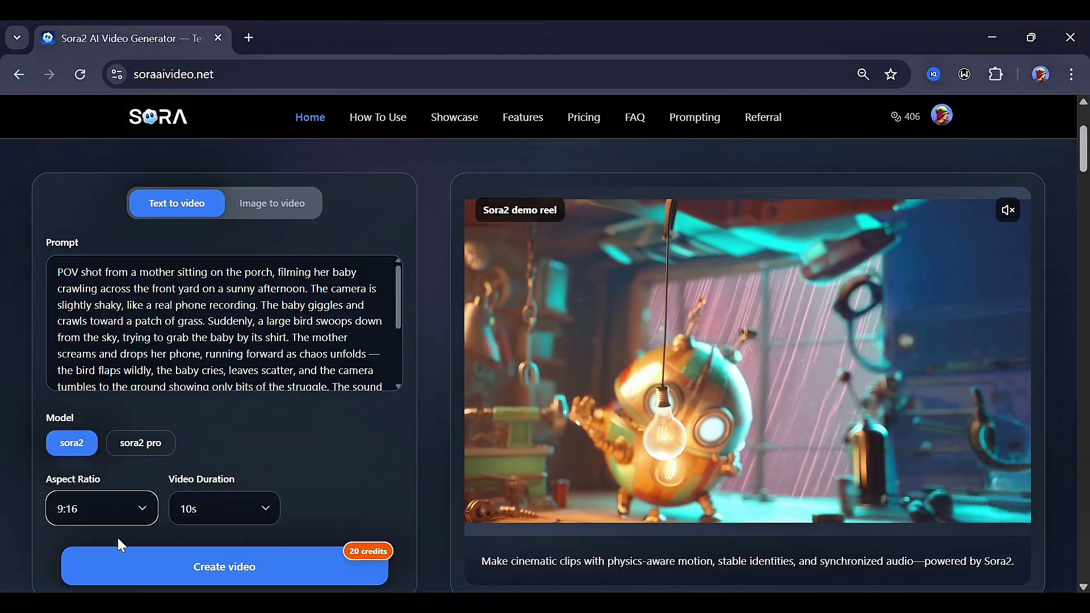
left_click(117, 537)
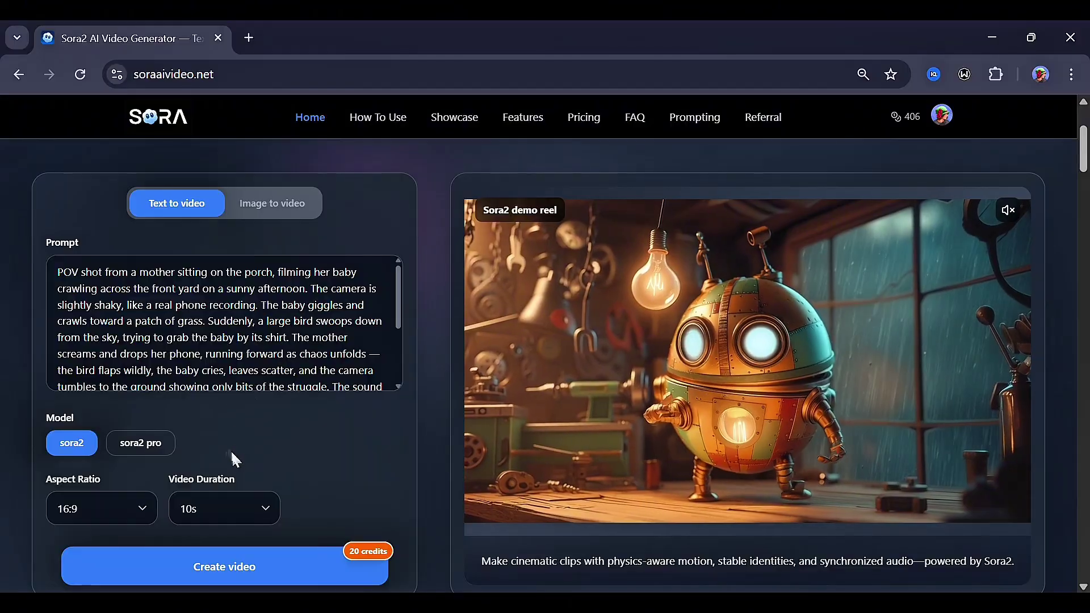
left_click(133, 449)
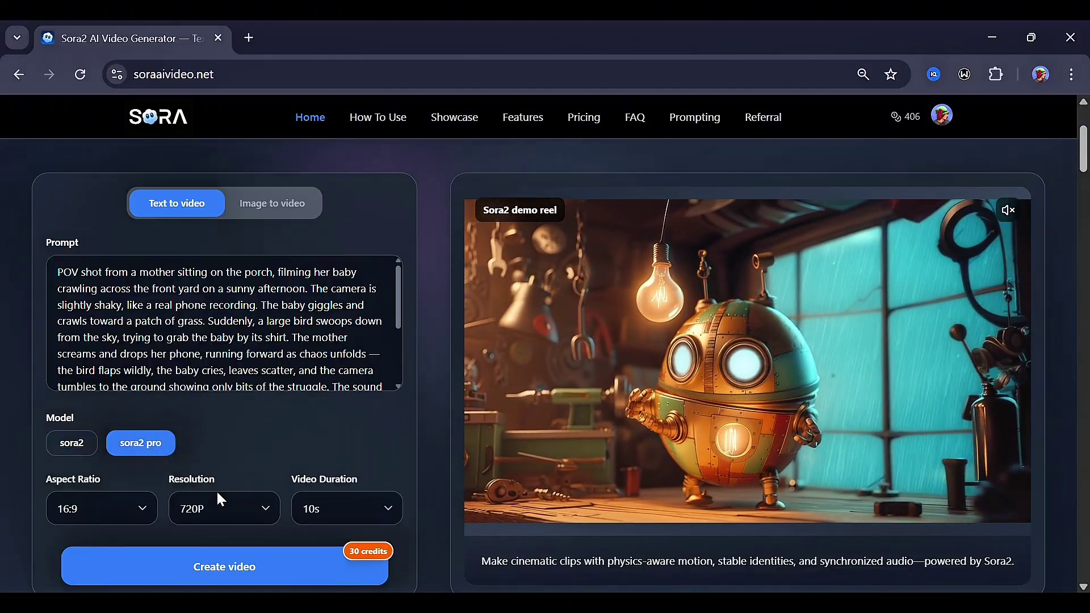
left_click(144, 513)
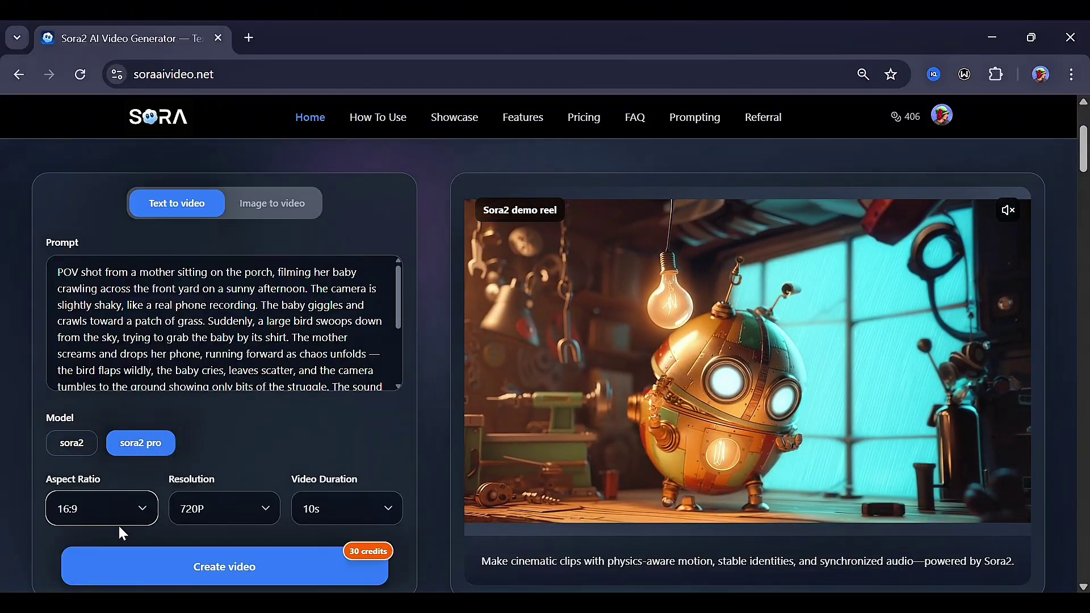
Set resolution to 1080P and duration to 15s, then generate the baby-on-lawn video
left_click(233, 506)
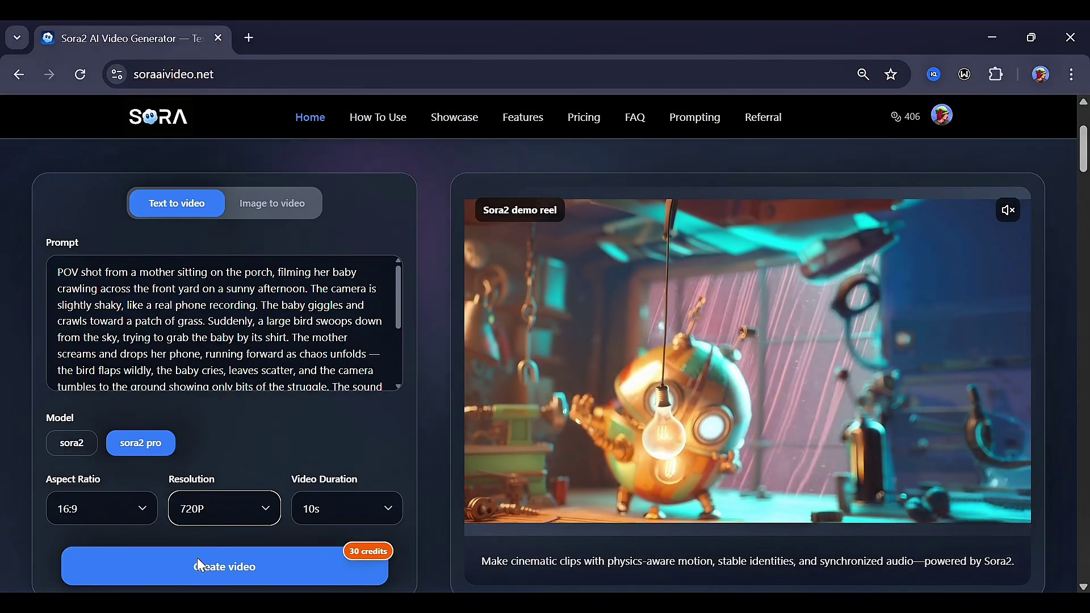
key("Down")
left_click(390, 509)
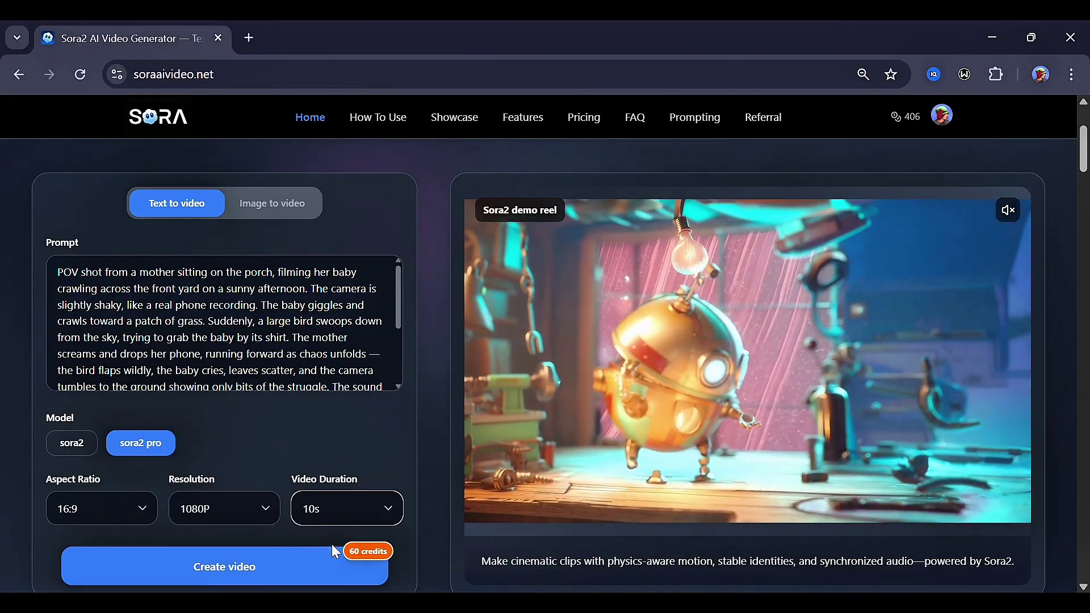
key("Down")
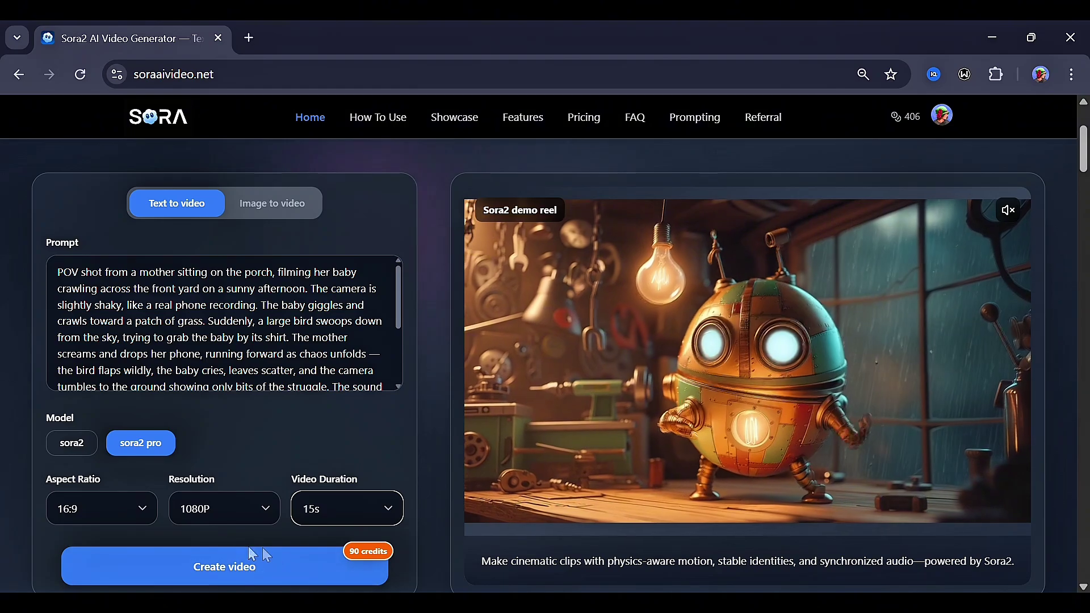
left_click(210, 564)
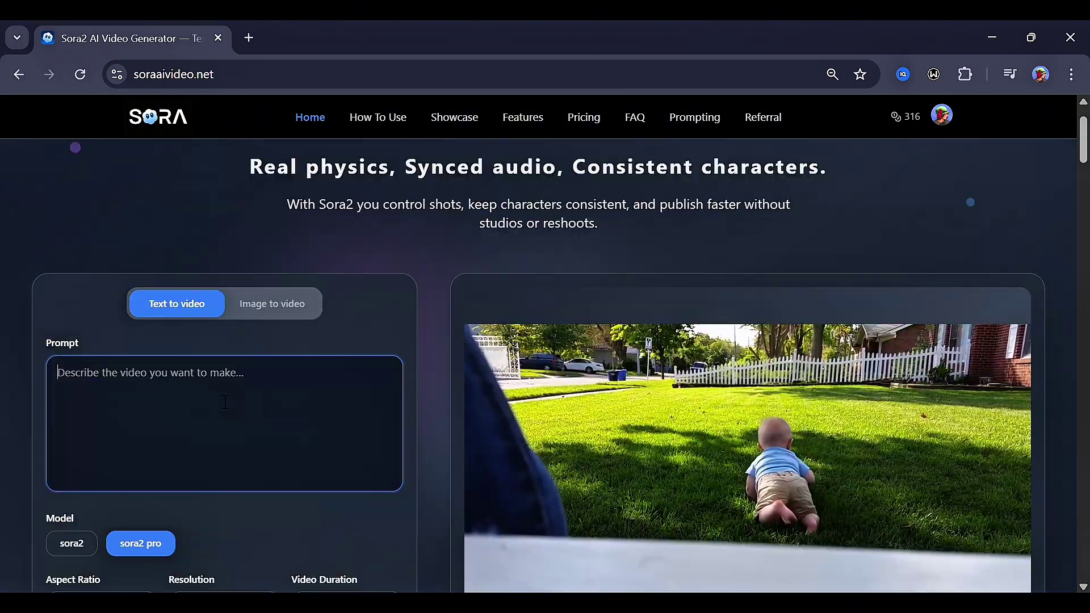
Paste the kangaroo standoff prompt into the Prompt box and generate the video
left_click(226, 402)
key("ctrl+v")
scroll(175, 430, "up", 10)
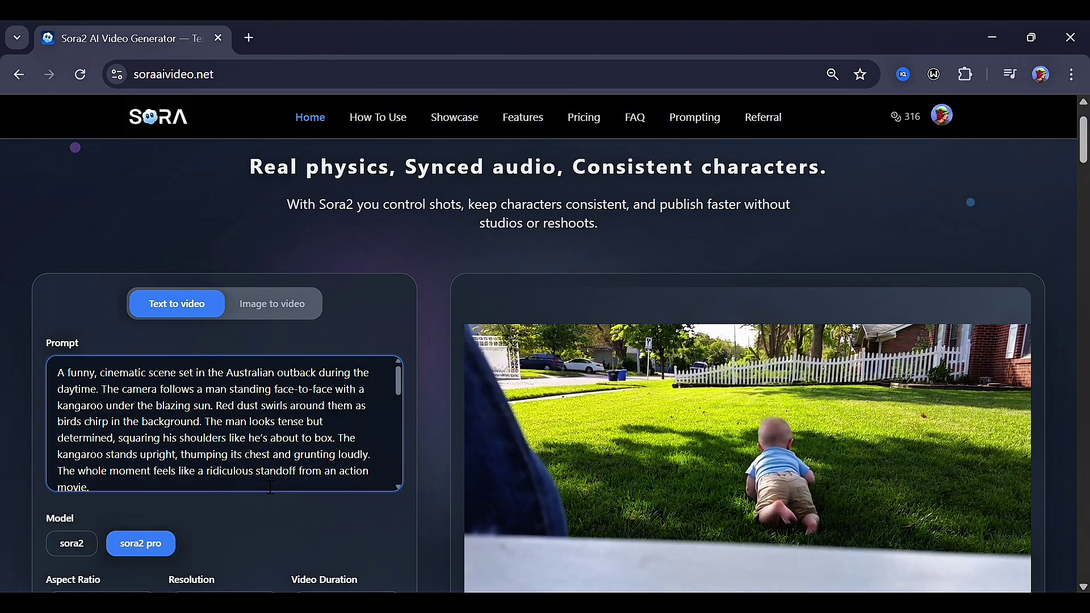
scroll(270, 488, "down", 10)
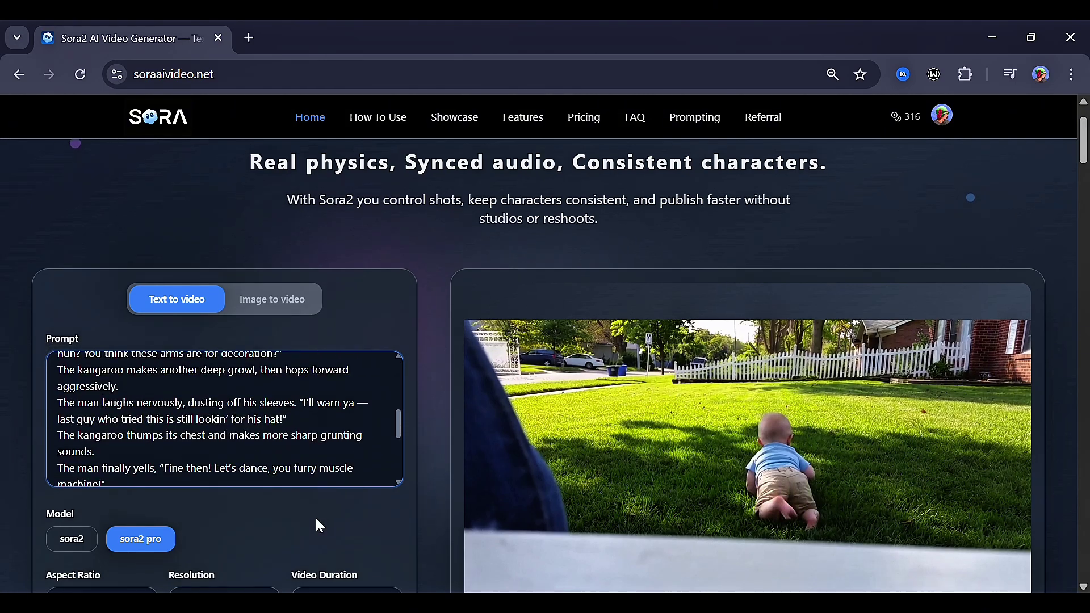
scroll(316, 519, "down", 3)
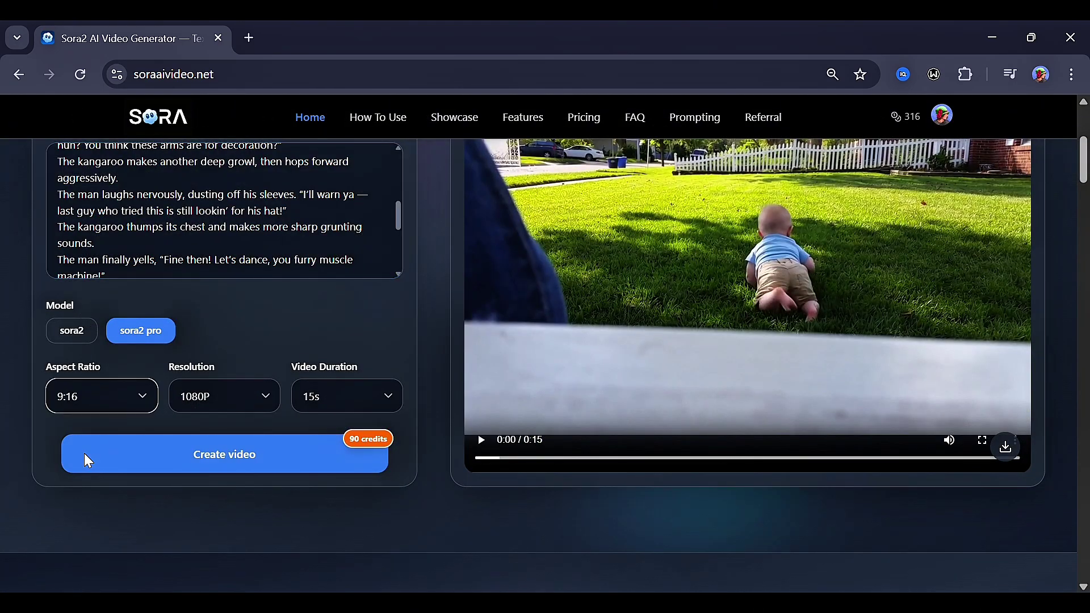
left_click(283, 462)
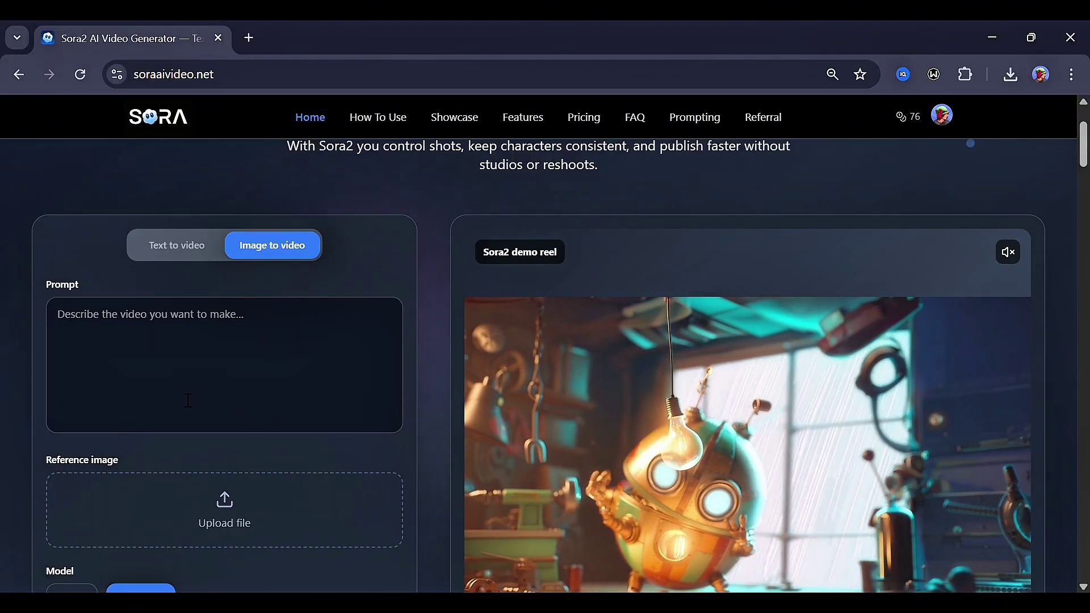
Paste the Benny the Banana story into the image-to-video prompt
scroll(188, 400, "down", 2)
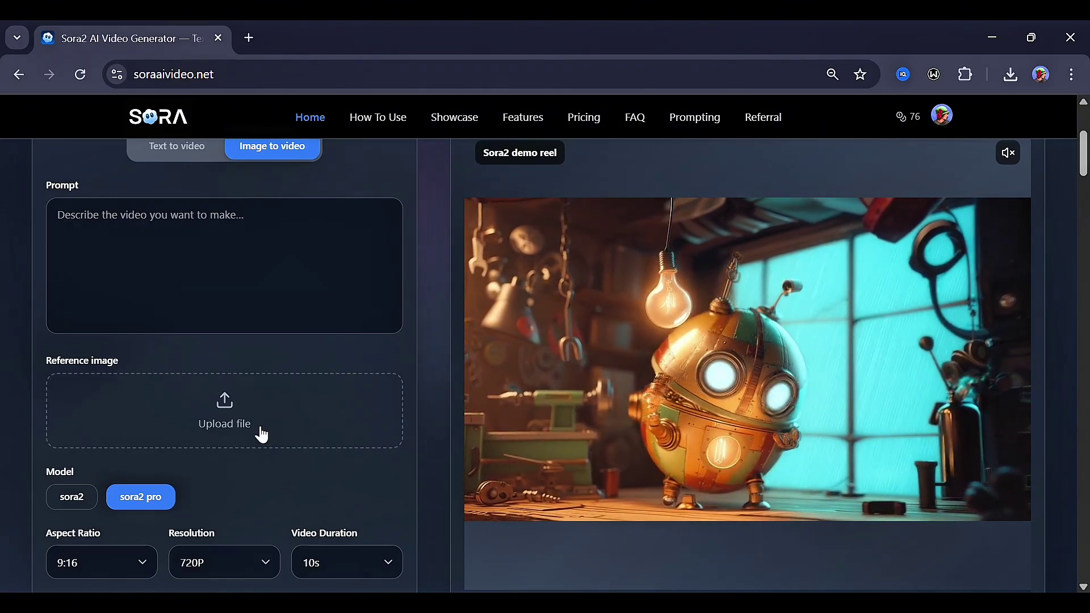
scroll(262, 435, "up", 2)
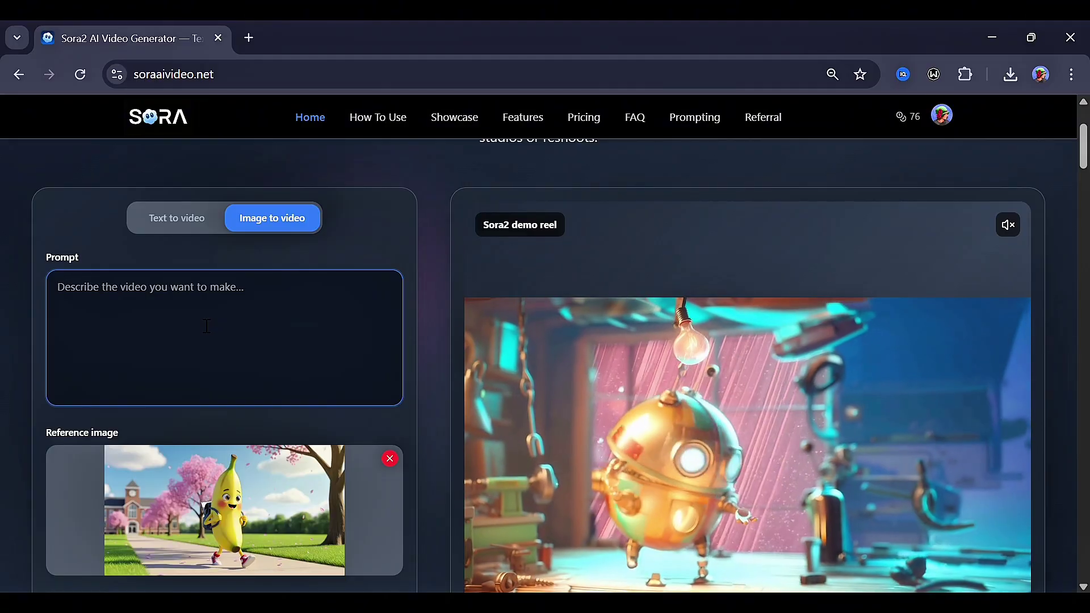
key("ctrl+v")
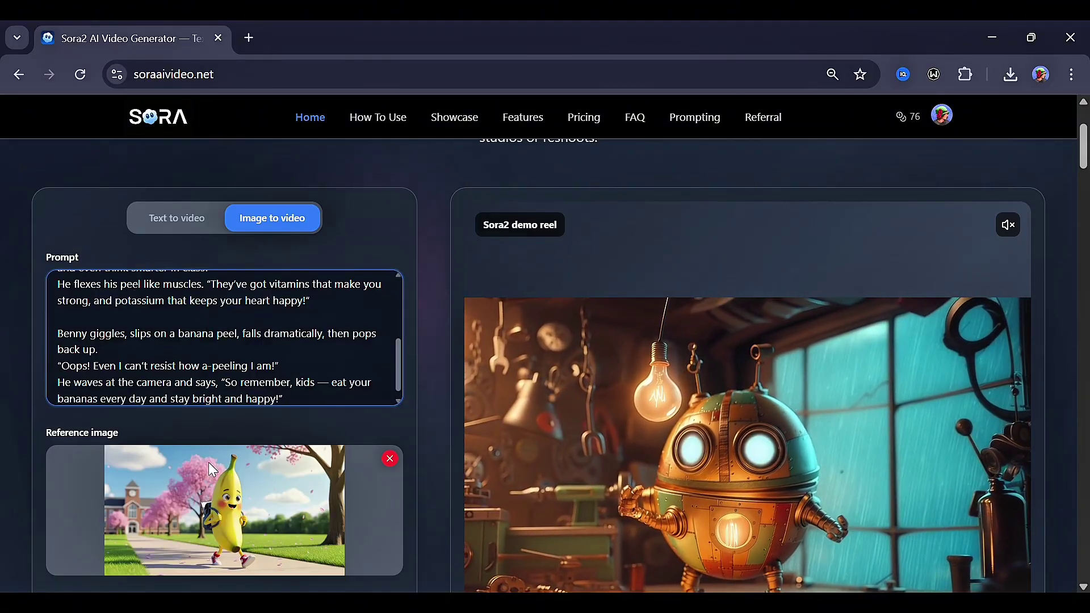
scroll(209, 464, "down", 3)
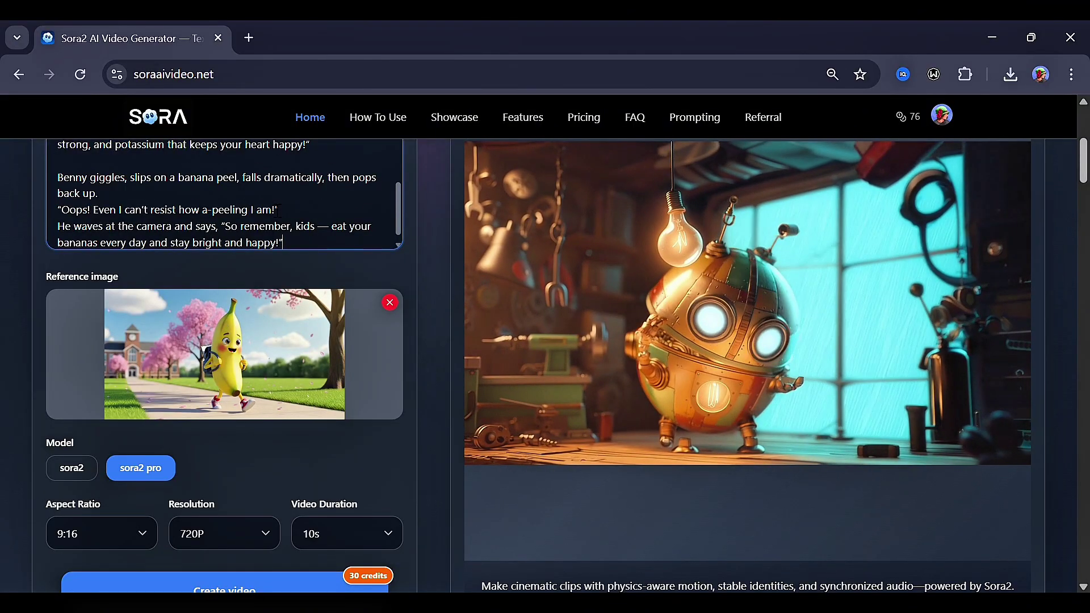
scroll(279, 210, "up", 5)
scroll(308, 264, "up", 3)
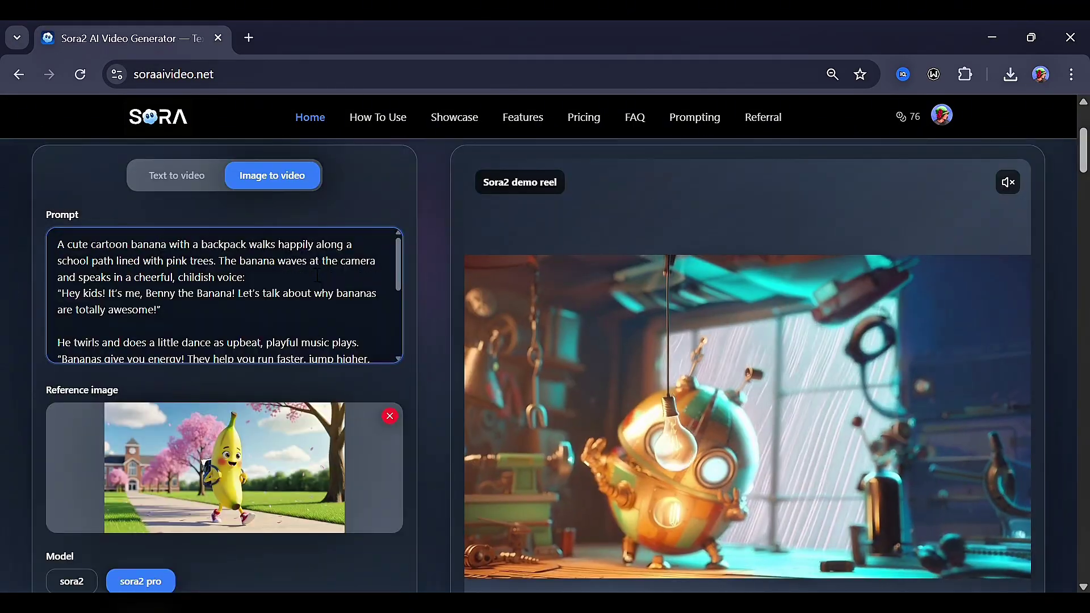
scroll(259, 390, "down", 3)
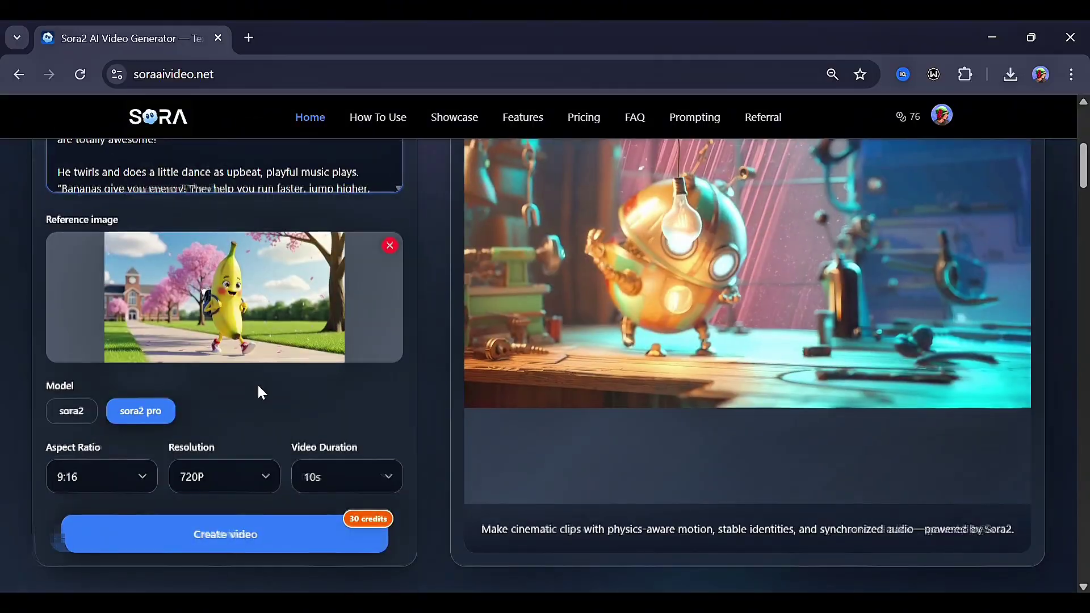
scroll(262, 392, "down", 1)
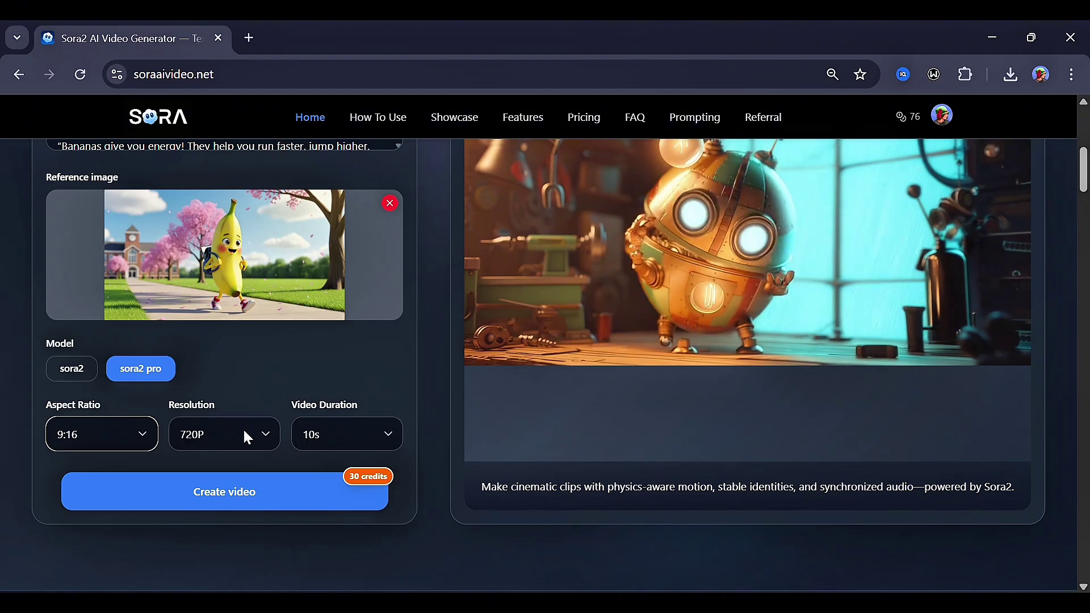
Keep the resolution at 720P and the duration at 10s
left_click(247, 438)
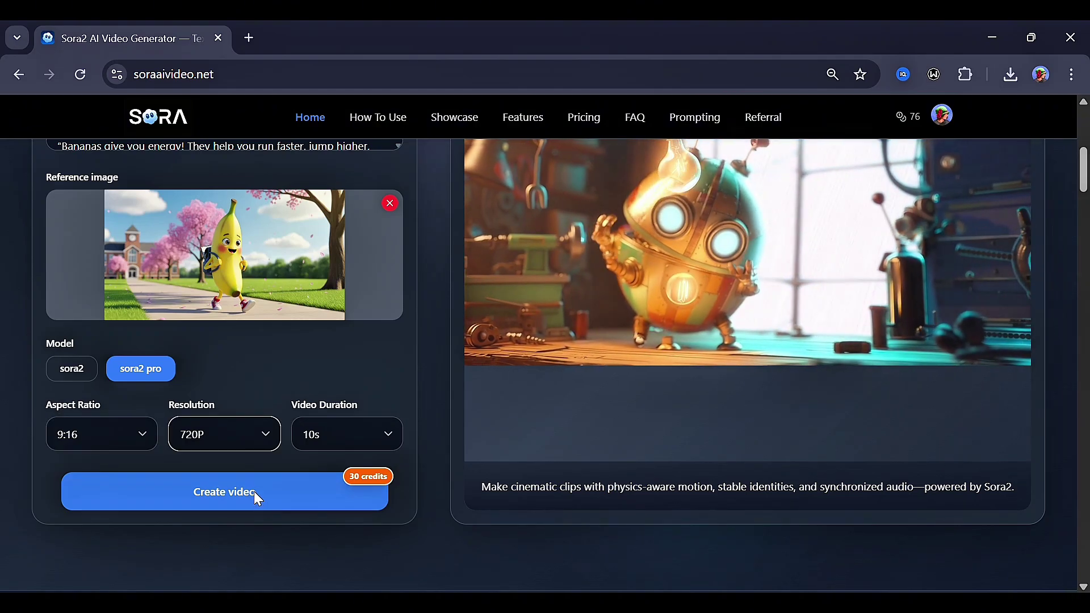
key("Down")
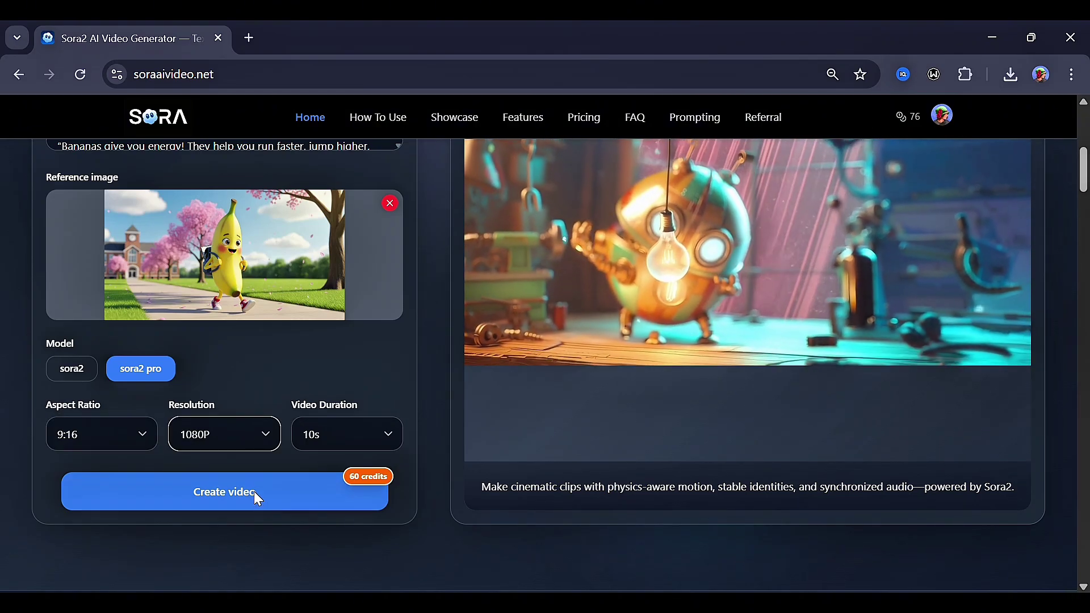
key("Up")
left_click(380, 439)
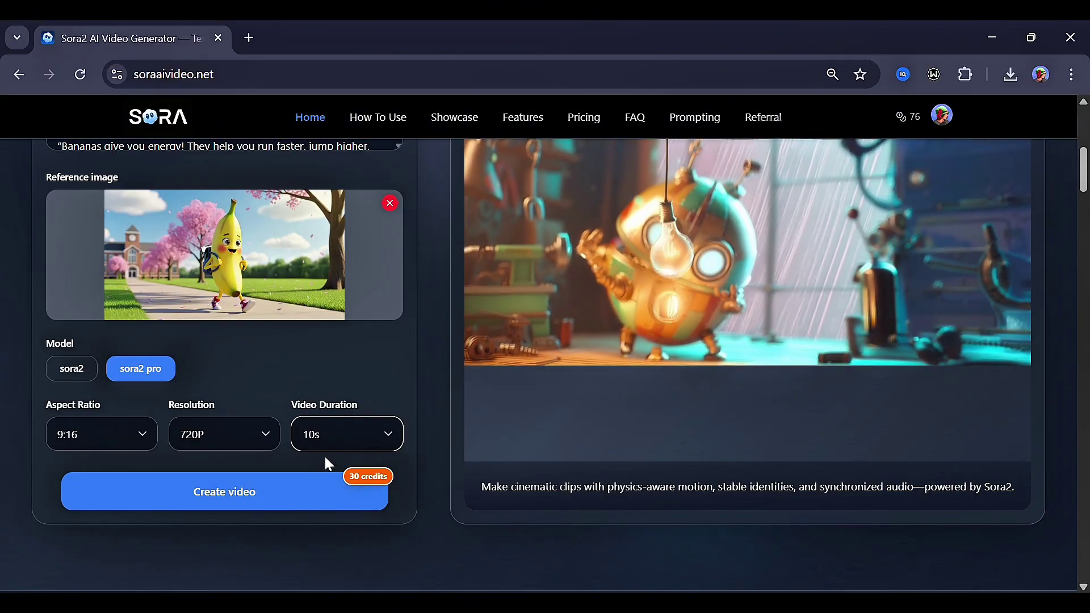
scroll(260, 397, "up", 2)
scroll(260, 395, "up", 2)
scroll(250, 364, "down", 6)
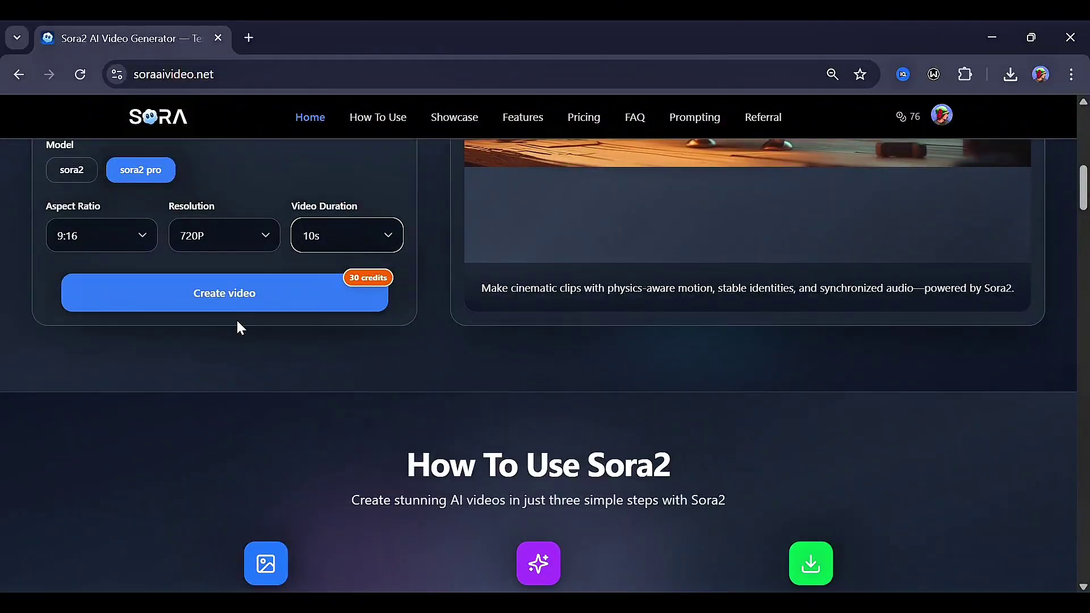
Generate the cartoon banana video and scroll up to the finished result
left_click(209, 296)
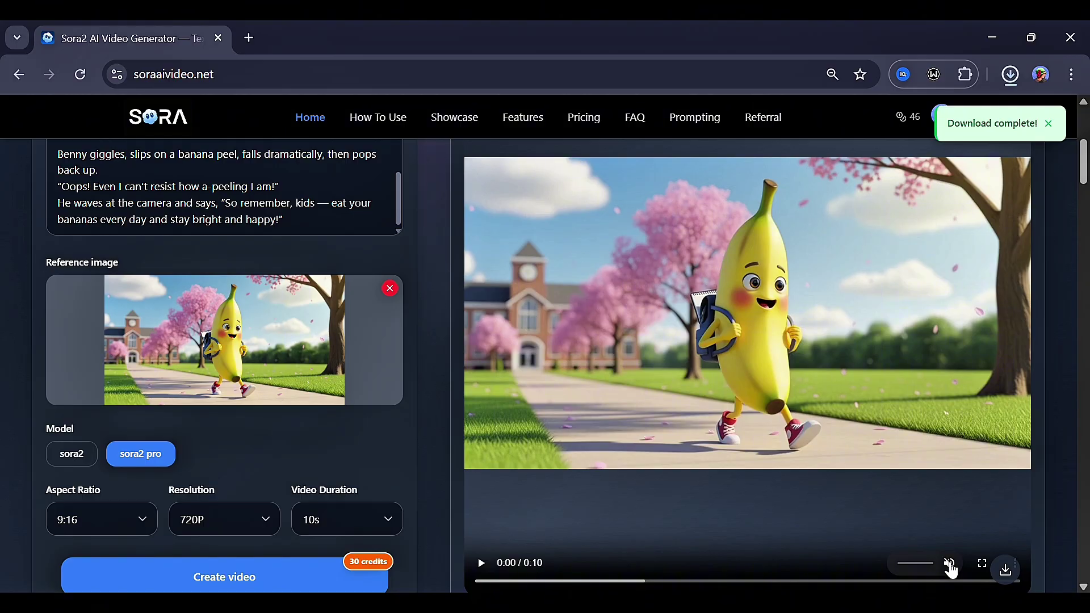
scroll(455, 357, "up", 3)
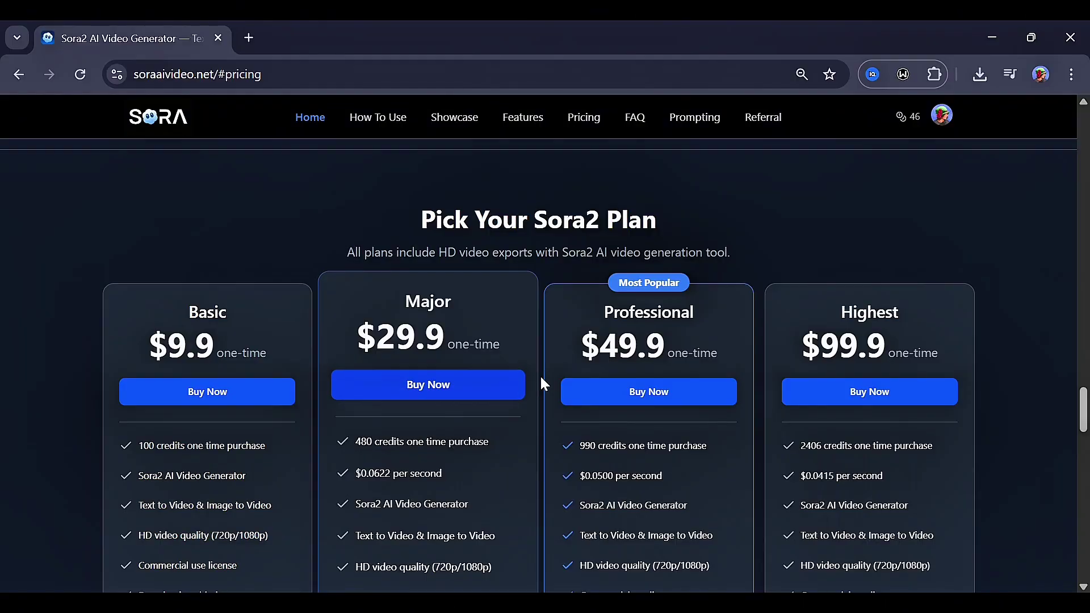
Return to the top of the page and switch the generator to Text to video mode
scroll(568, 408, "down", 3)
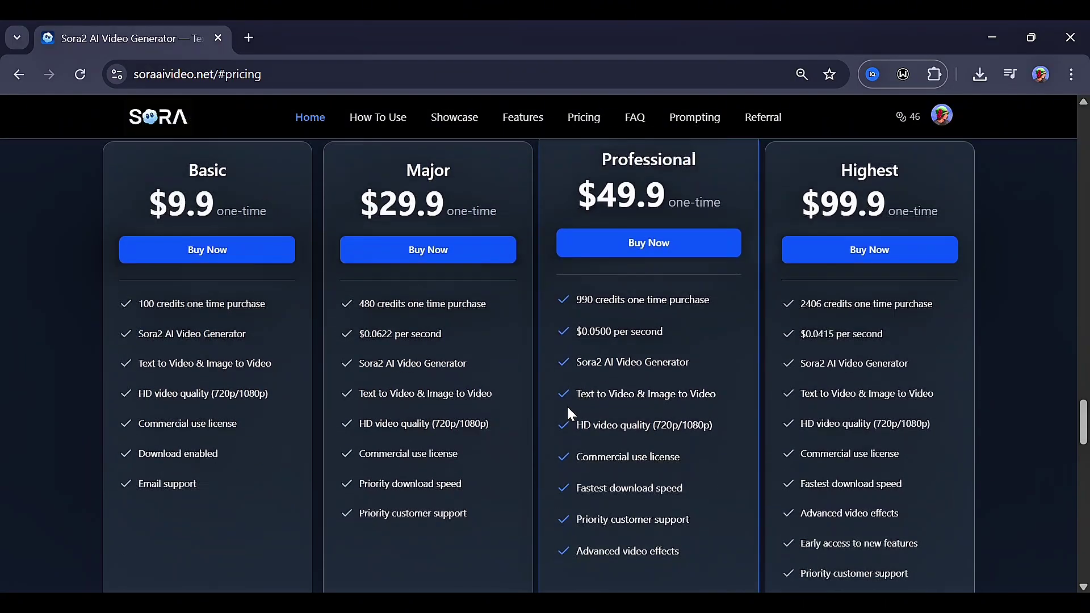
scroll(568, 408, "up", 1)
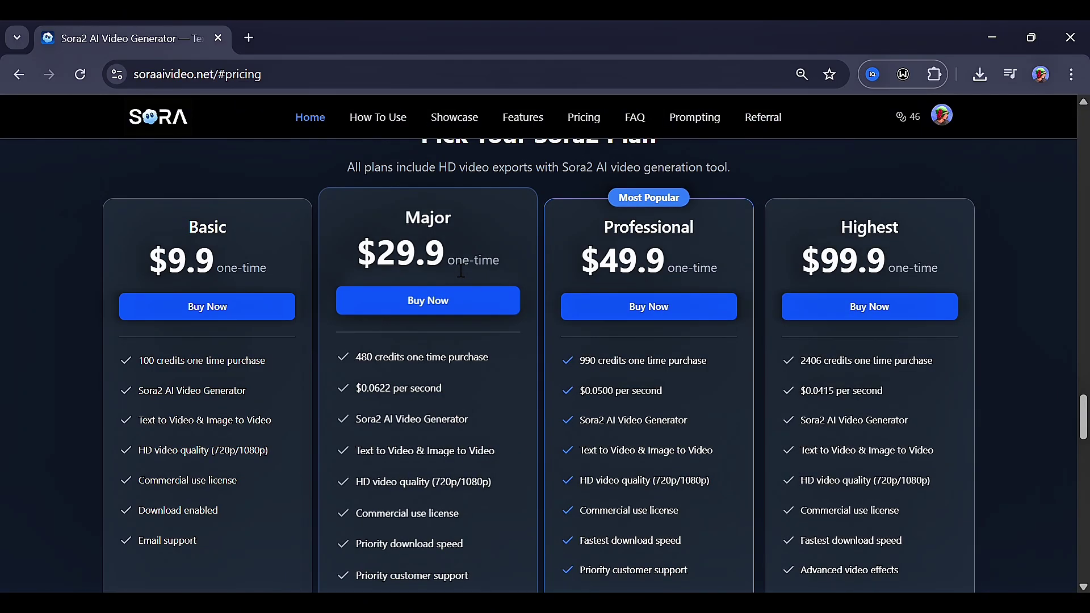
key("Home")
scroll(262, 275, "down", 6)
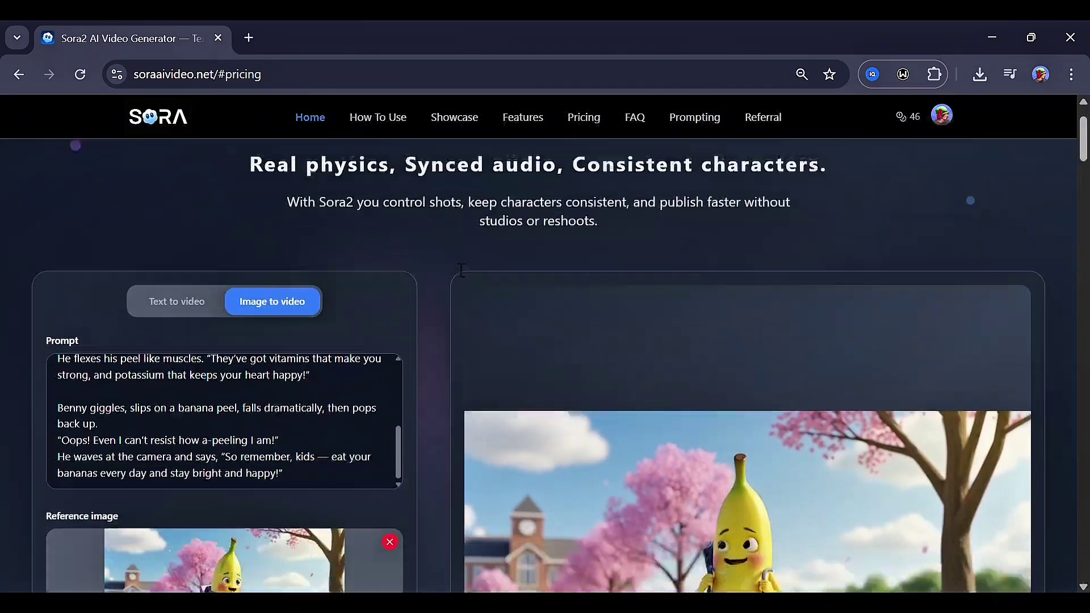
scroll(262, 275, "up", 2)
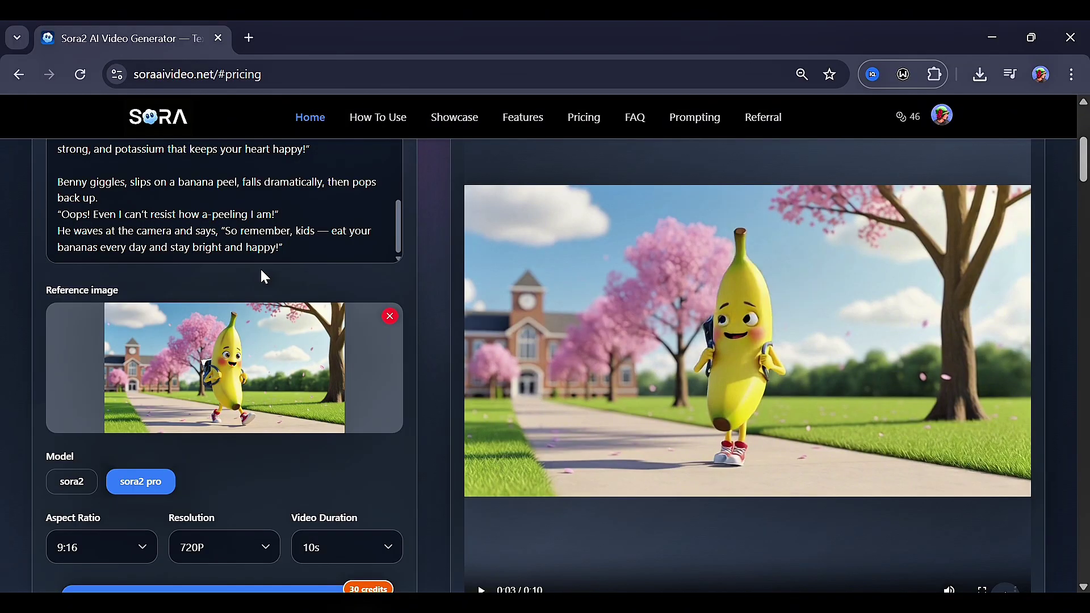
scroll(263, 276, "up", 2)
left_click(164, 203)
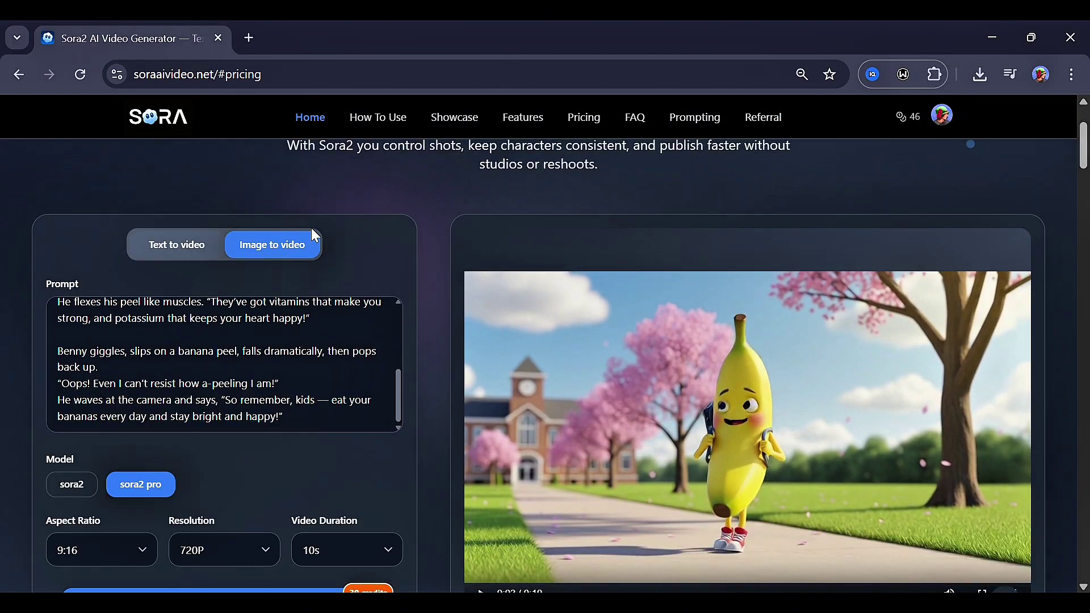